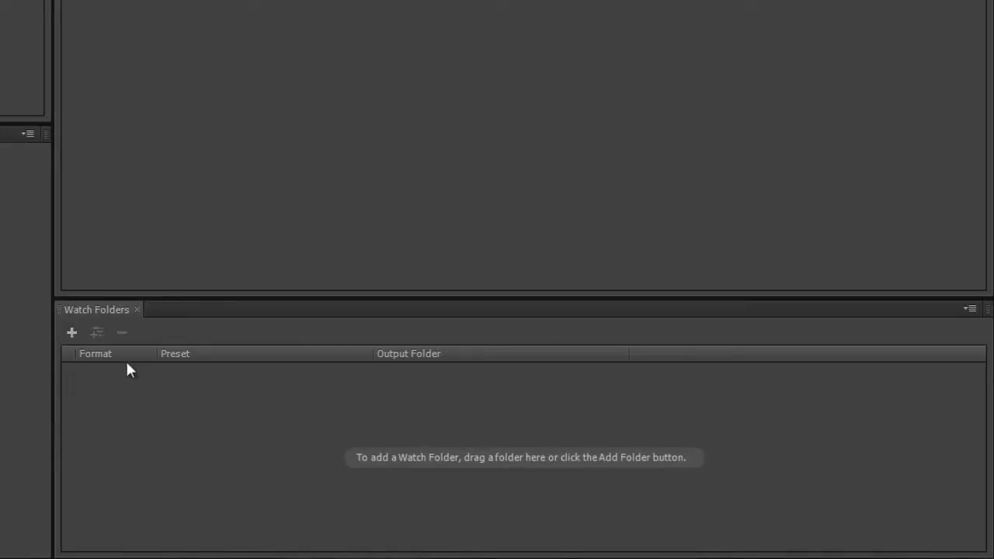
Create a Desktop folder named 'Watch Folder' and add it as a watch folder (YouTube HD 1080p 25).
{"action": "left_click", "coordinate": [72, 332]}
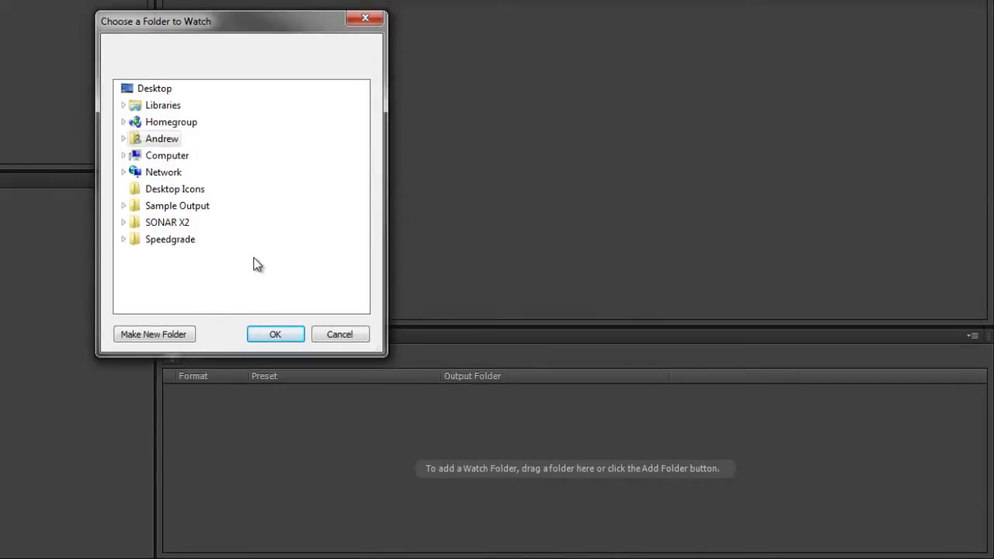
{"action": "left_click", "coordinate": [165, 90]}
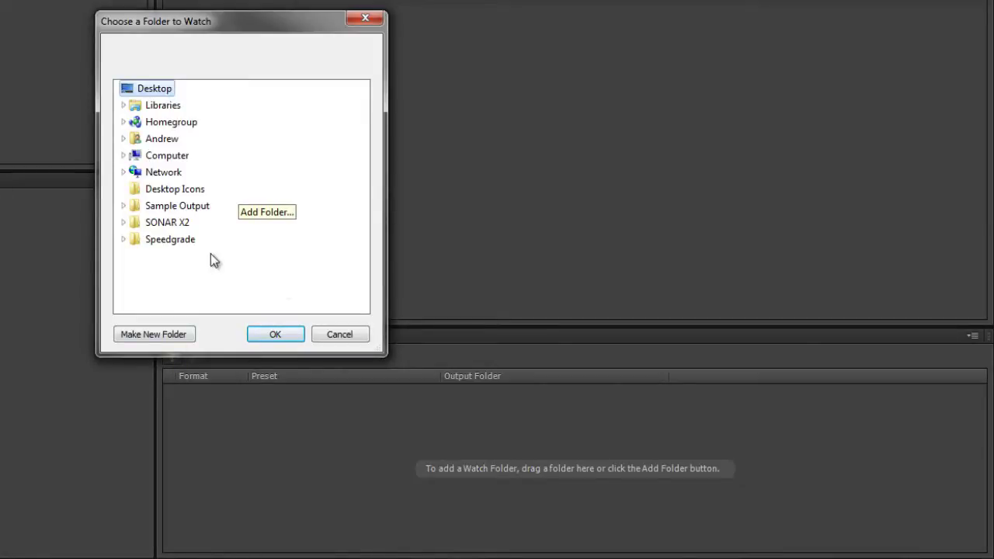
{"action": "left_click", "coordinate": [150, 342]}
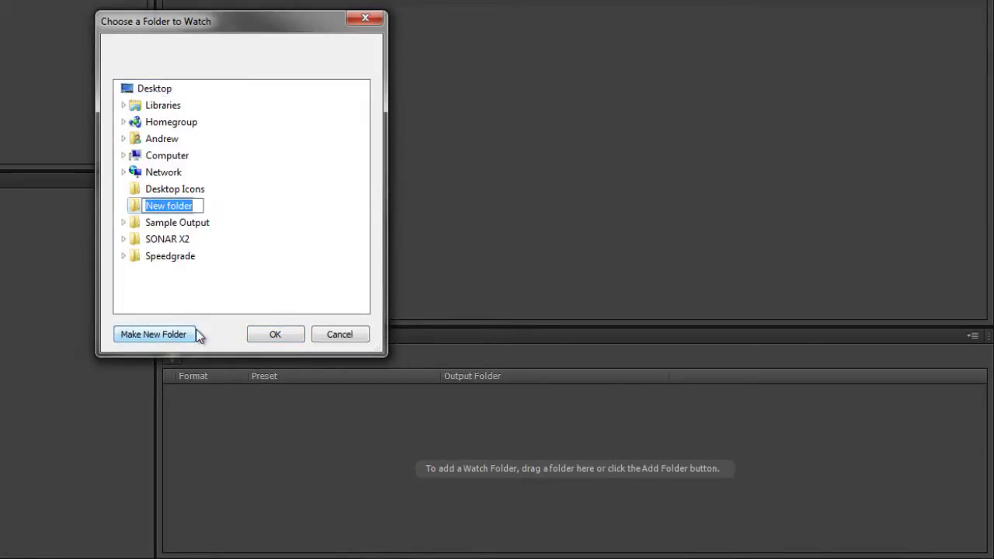
{"action": "type", "text": "Watch FO"}
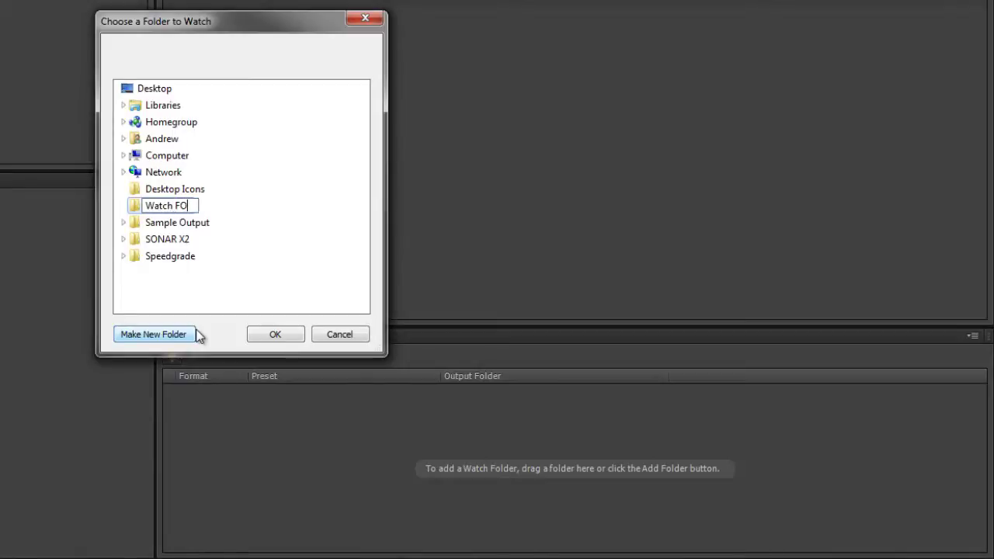
{"action": "key", "text": "BackSpace"}
{"action": "type", "text": "older"}
{"action": "key", "text": "Return"}
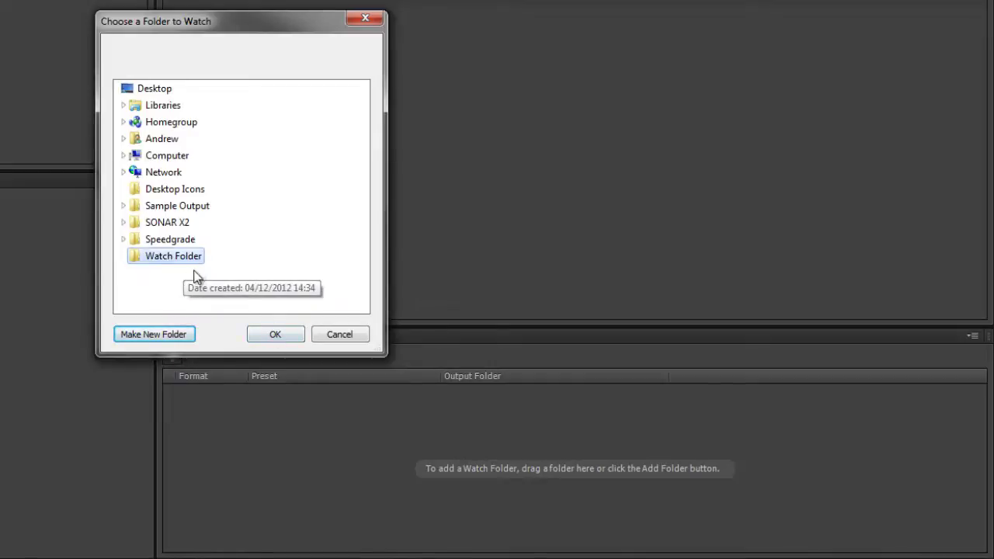
{"action": "left_click", "coordinate": [284, 343]}
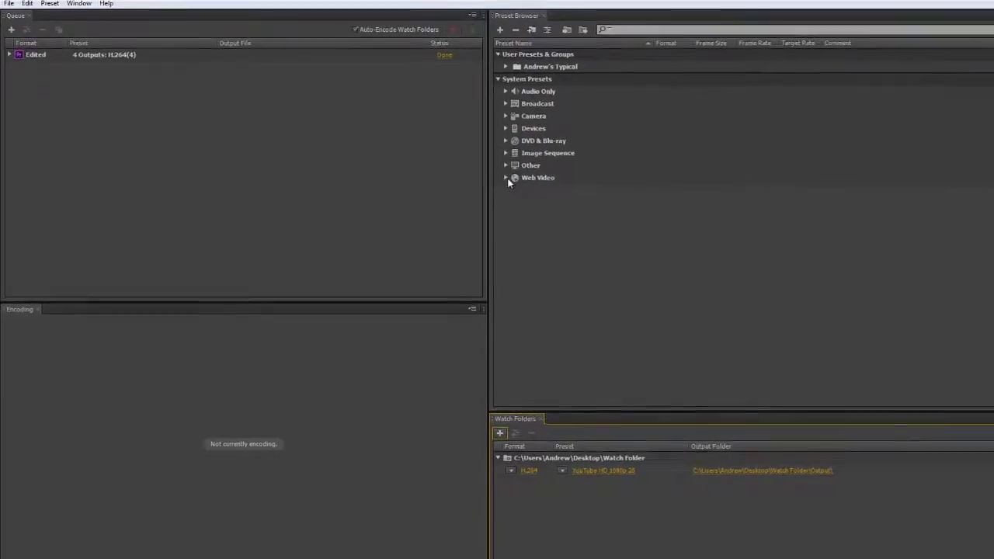
Drag the Web Video > Vimeo HD 720p 25 preset onto the Watch Folder as a second output.
{"action": "left_click", "coordinate": [506, 178]}
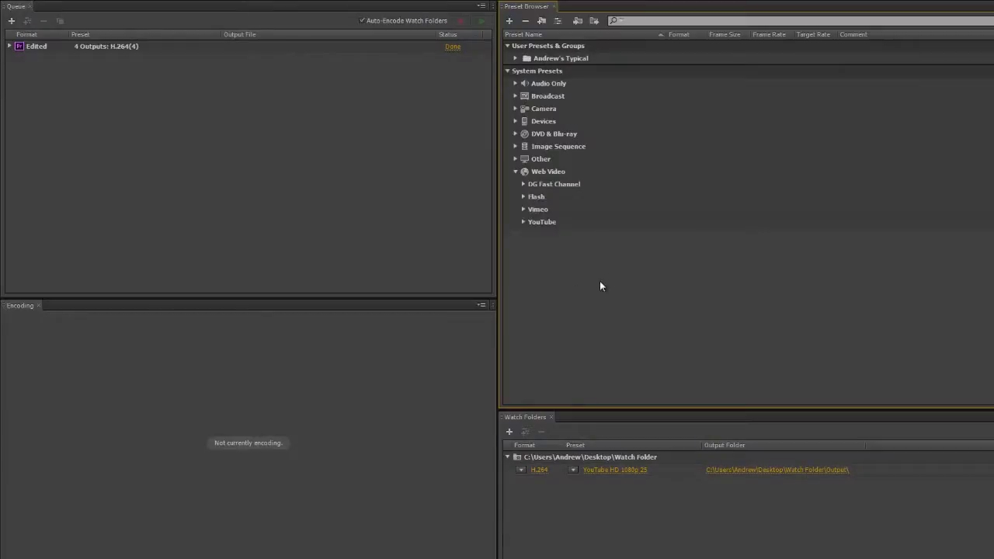
{"action": "left_click", "coordinate": [523, 210]}
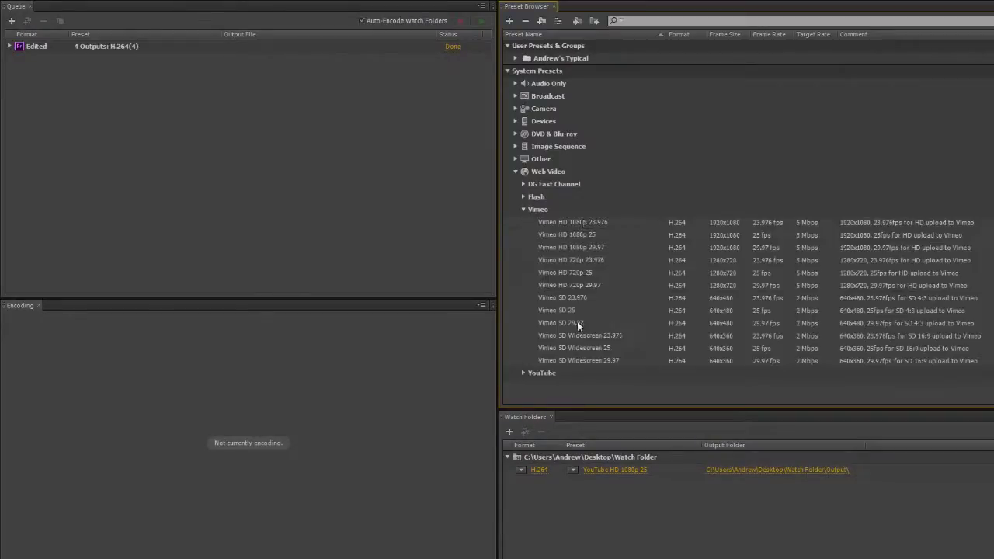
{"action": "left_click", "coordinate": [570, 273]}
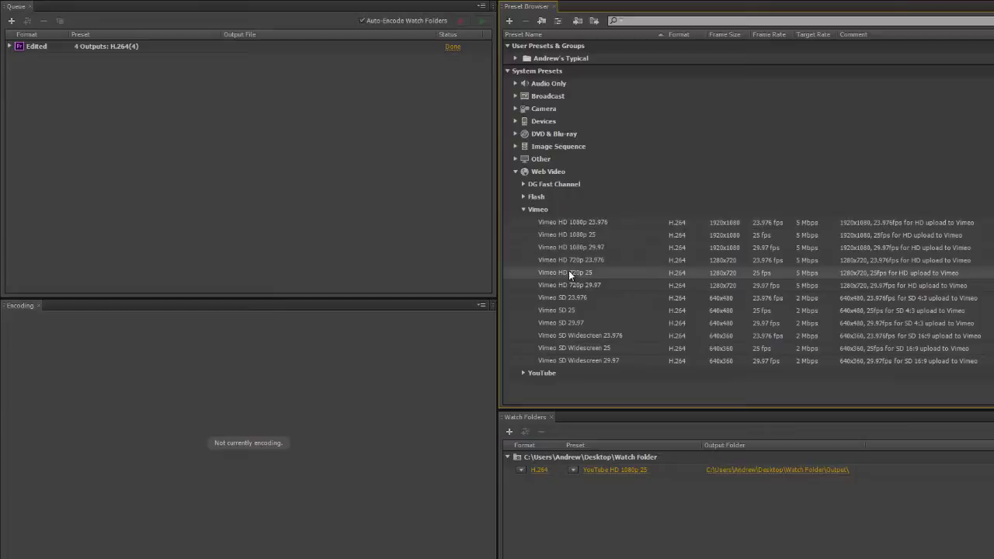
{"action": "left_click_drag", "start_coordinate": [569, 270], "coordinate": [599, 466]}
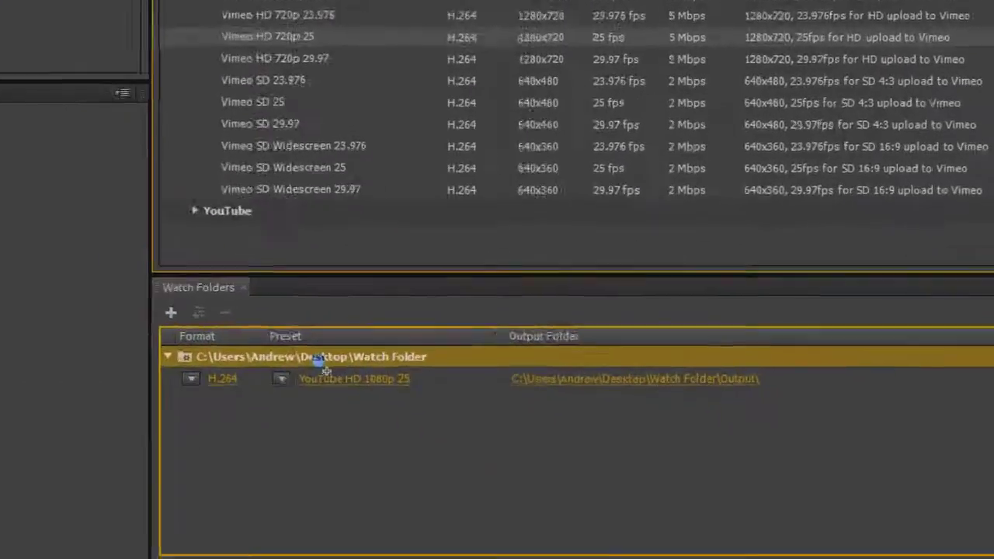
{"action": "mouse_move", "coordinate": [321, 363]}
{"action": "left_mouse_down"}
{"action": "mouse_move", "coordinate": [317, 449]}
{"action": "mouse_move", "coordinate": [323, 368]}
{"action": "left_mouse_up"}
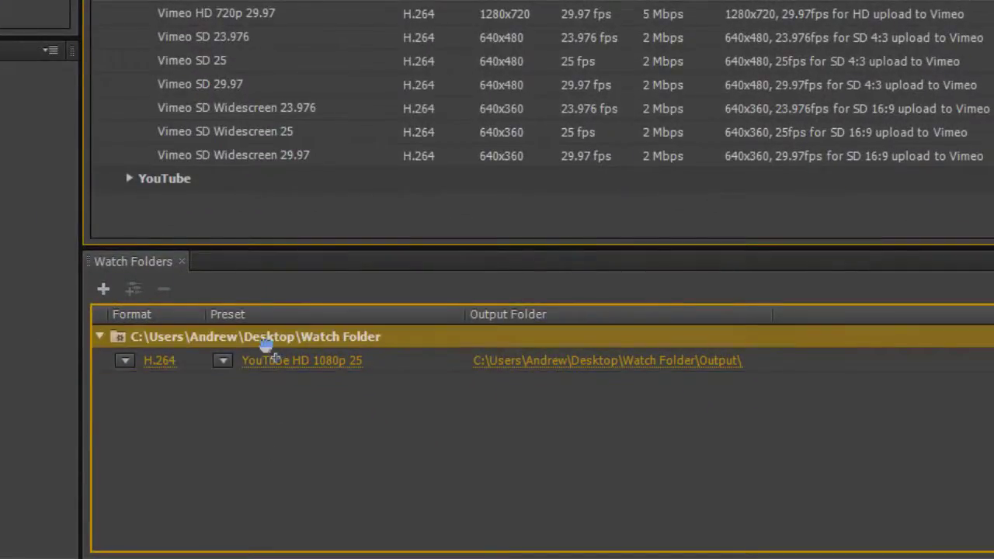
{"action": "left_click_drag", "start_coordinate": [266, 345], "coordinate": [269, 363]}
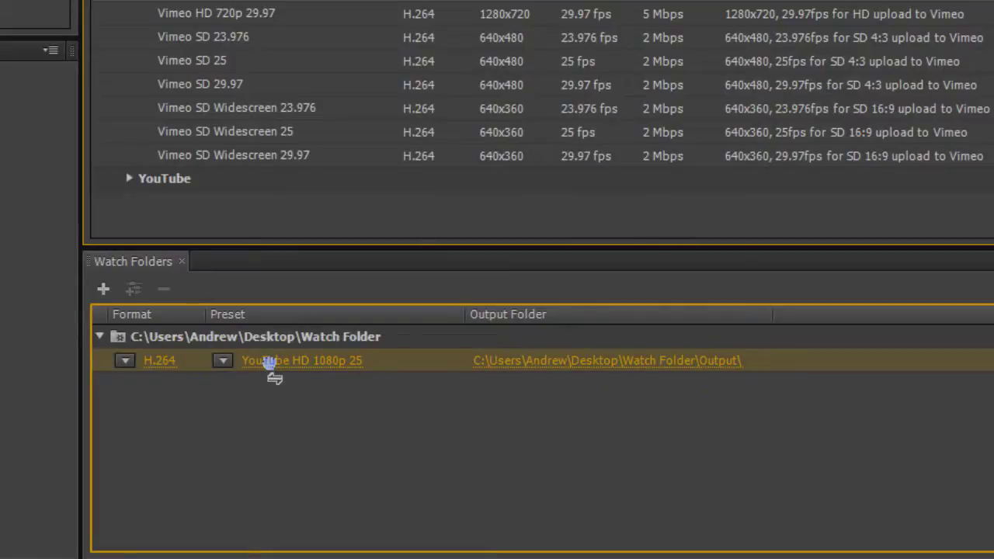
{"action": "left_click_drag", "start_coordinate": [269, 363], "coordinate": [272, 413]}
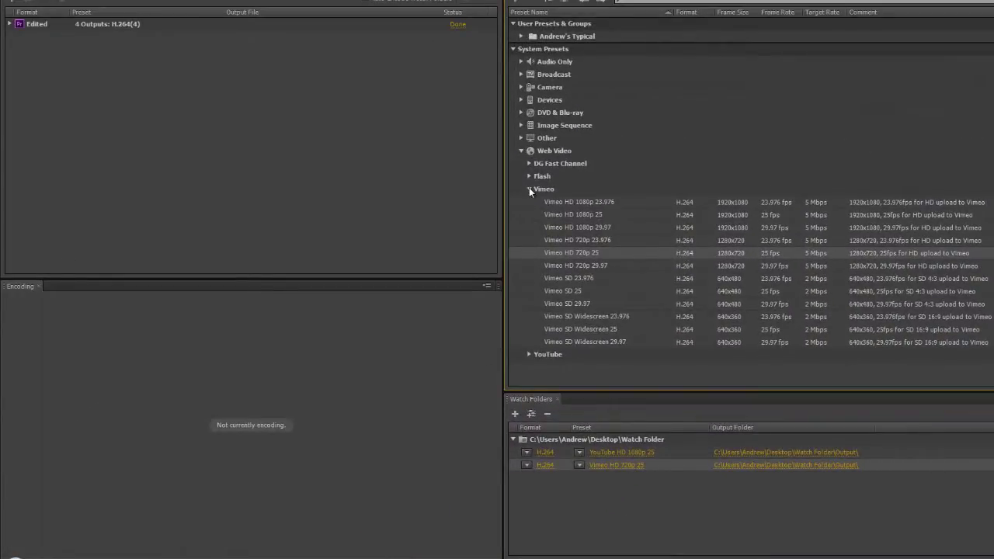
Add the Devices presets Apple iPad 2, iPhone 4S - 1080p 25 and Android Phone & Tablet - 480p 25 as outputs.
{"action": "left_click", "coordinate": [529, 188]}
{"action": "left_click", "coordinate": [522, 151]}
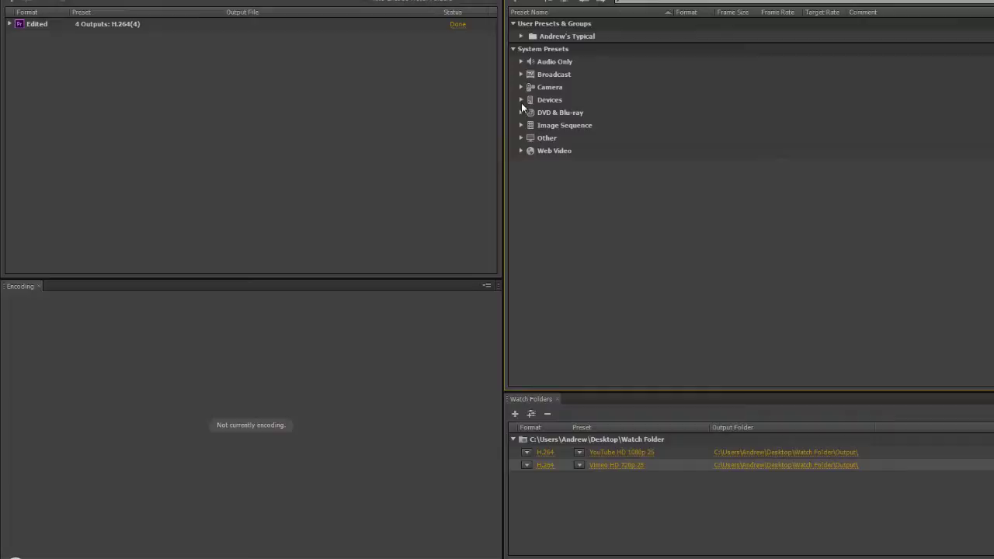
{"action": "left_click", "coordinate": [519, 100]}
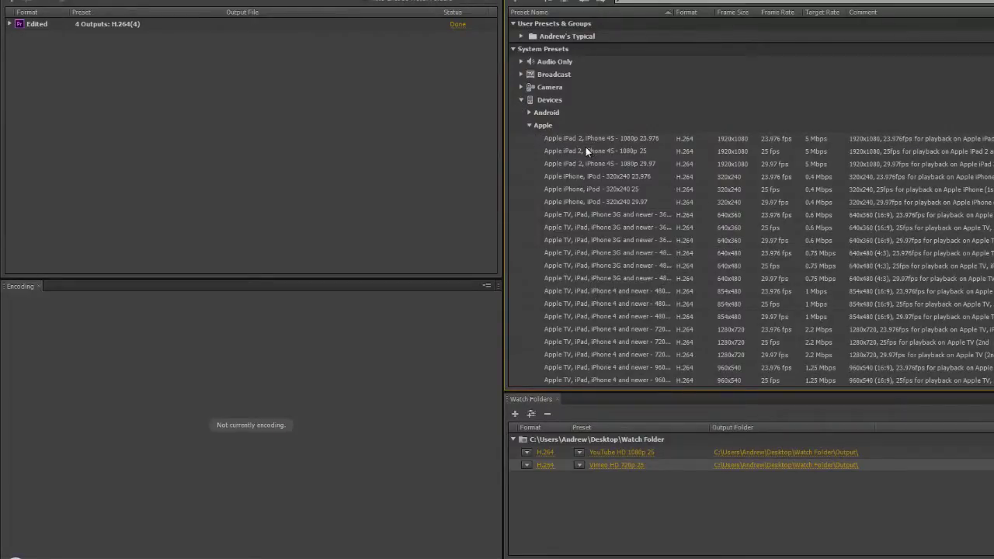
{"action": "left_click_drag", "start_coordinate": [586, 149], "coordinate": [594, 486]}
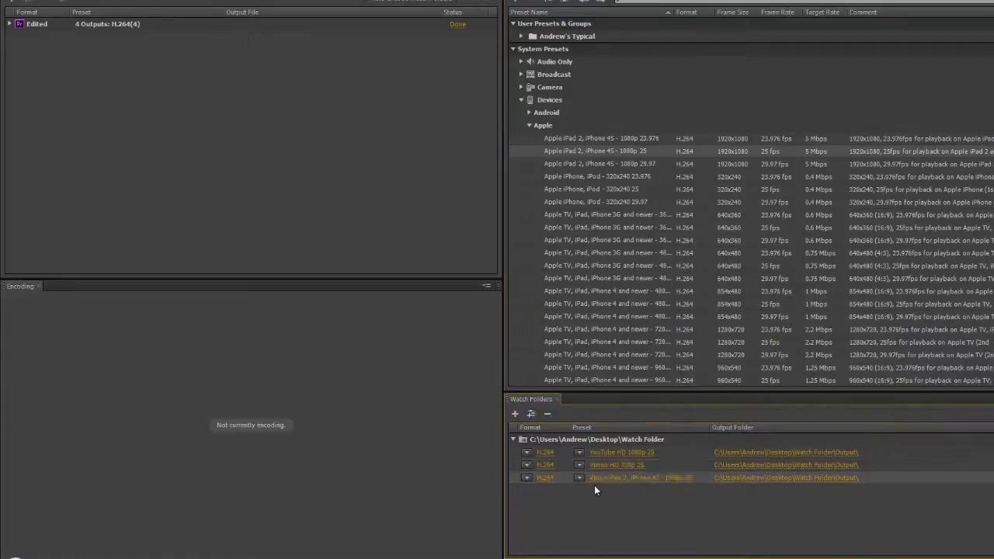
{"action": "left_click", "coordinate": [529, 123]}
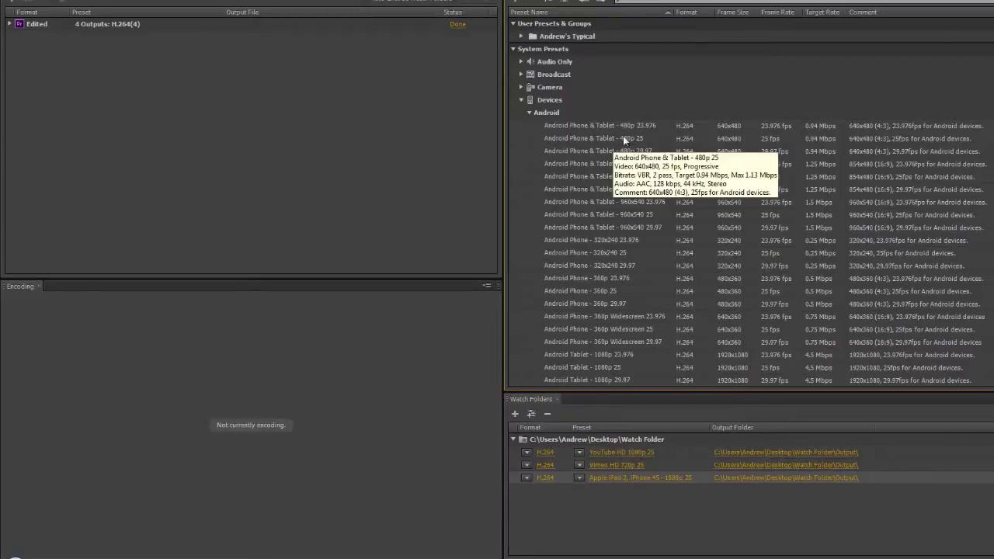
{"action": "left_click_drag", "start_coordinate": [623, 136], "coordinate": [622, 513]}
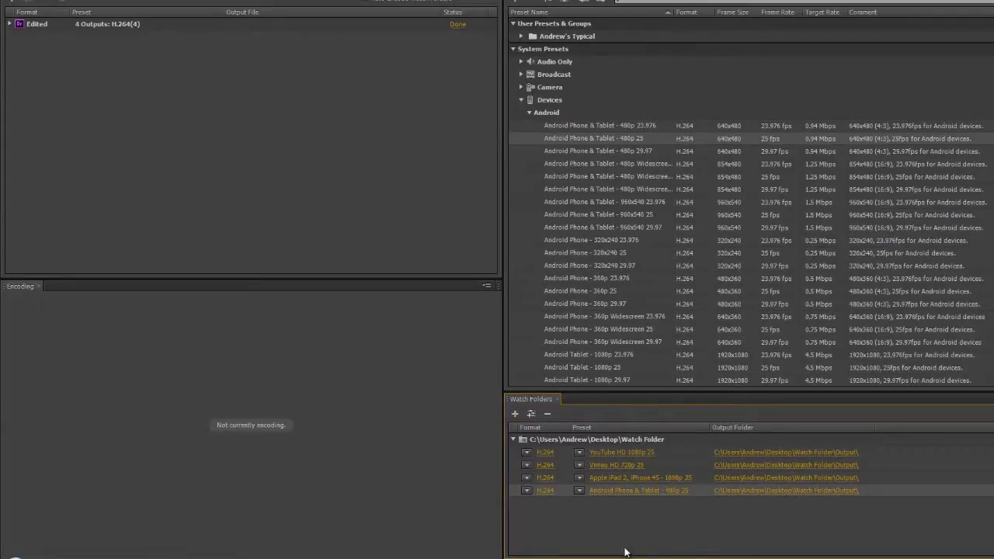
Remove the YouTube HD 1080p 25 and Apple iPad 2 outputs, leaving Vimeo 720p and Android 480p.
{"action": "left_click", "coordinate": [684, 453]}
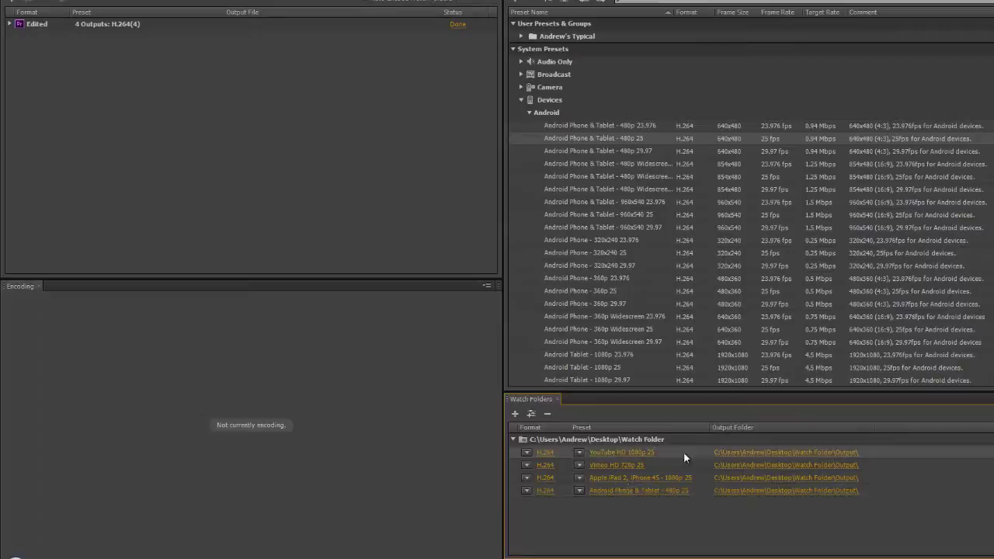
{"action": "left_click", "coordinate": [548, 413]}
{"action": "left_click", "coordinate": [611, 278]}
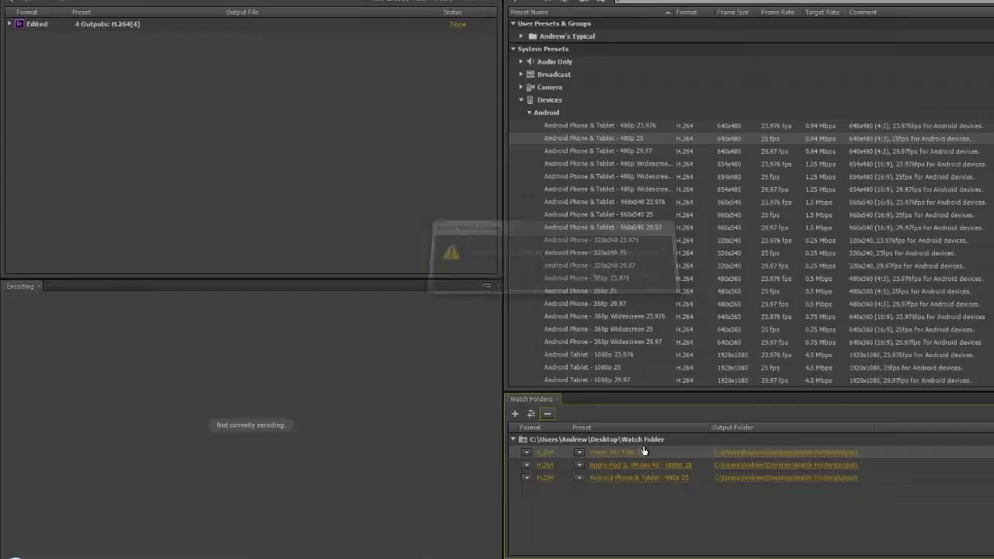
{"action": "left_click", "coordinate": [698, 467]}
{"action": "left_click", "coordinate": [547, 413]}
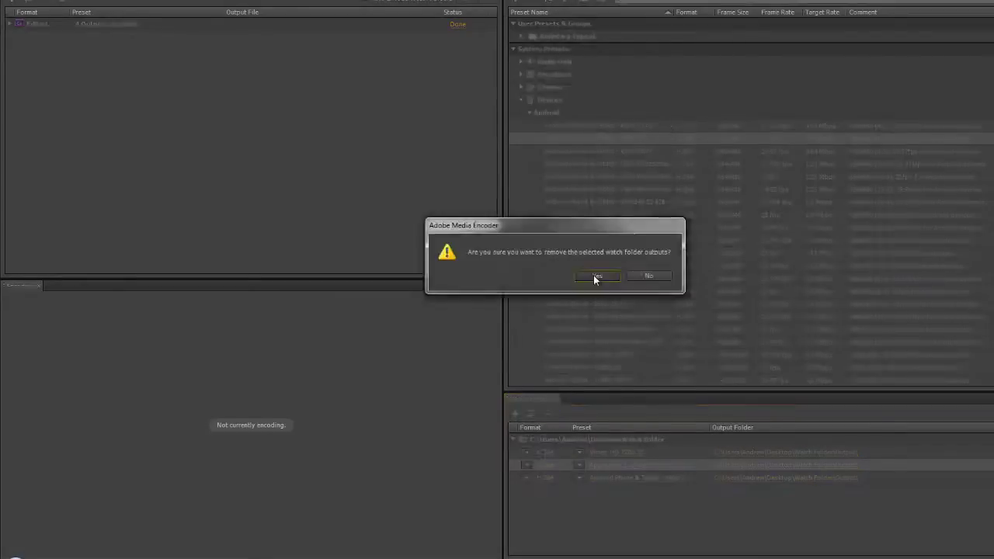
{"action": "left_click", "coordinate": [606, 278]}
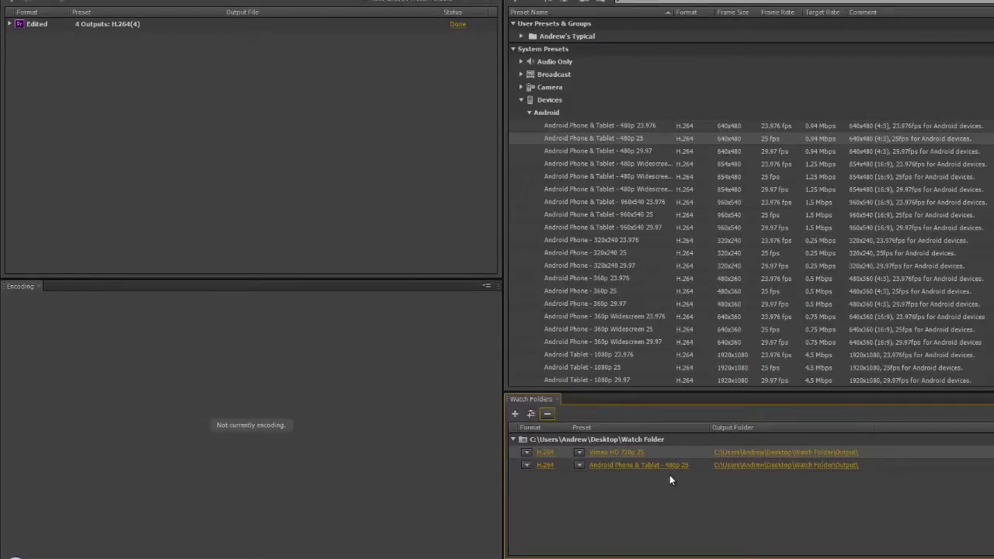
{"action": "left_click", "coordinate": [513, 439]}
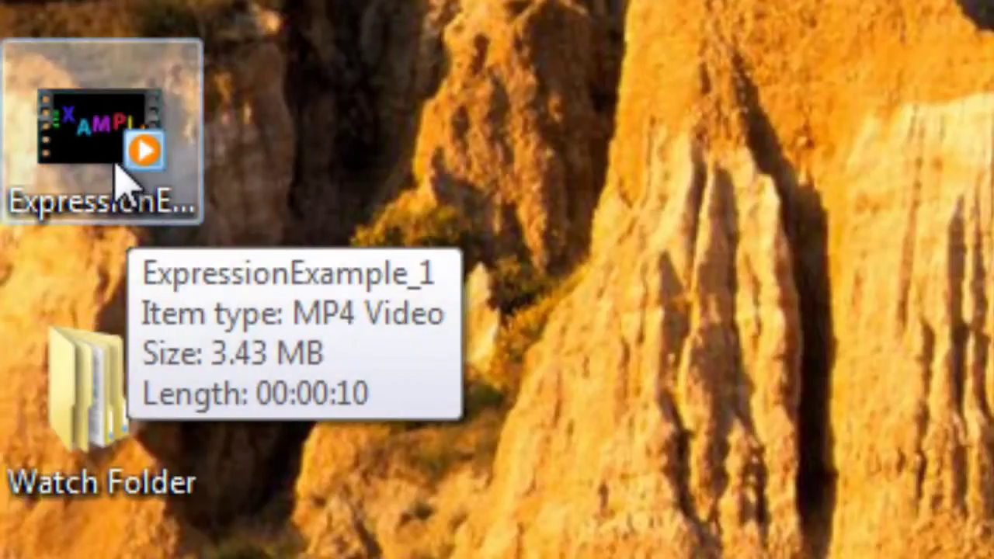
Drag ExpressionExample_1 from the desktop onto the Watch Folder icon.
{"action": "left_click", "coordinate": [113, 162]}
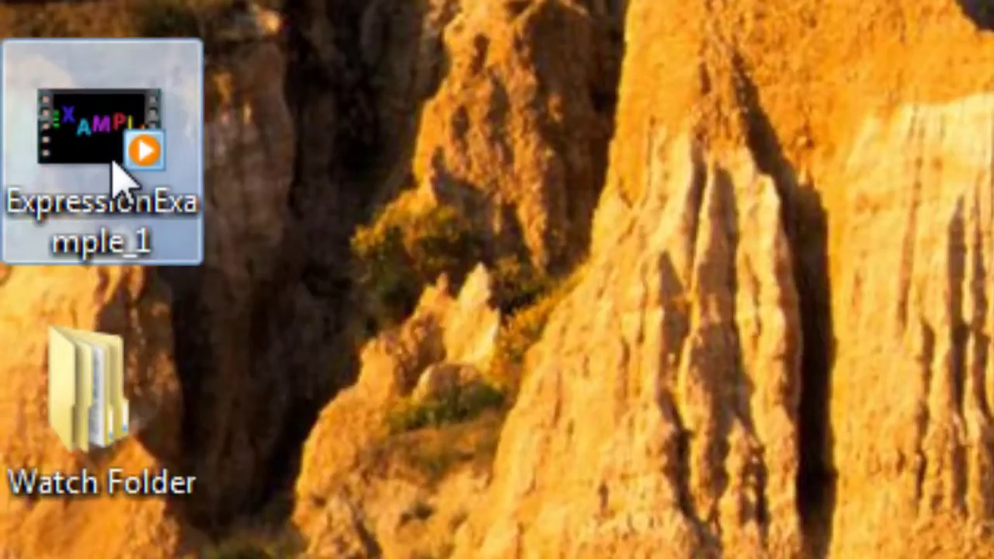
{"action": "left_click_drag", "start_coordinate": [113, 164], "coordinate": [94, 453]}
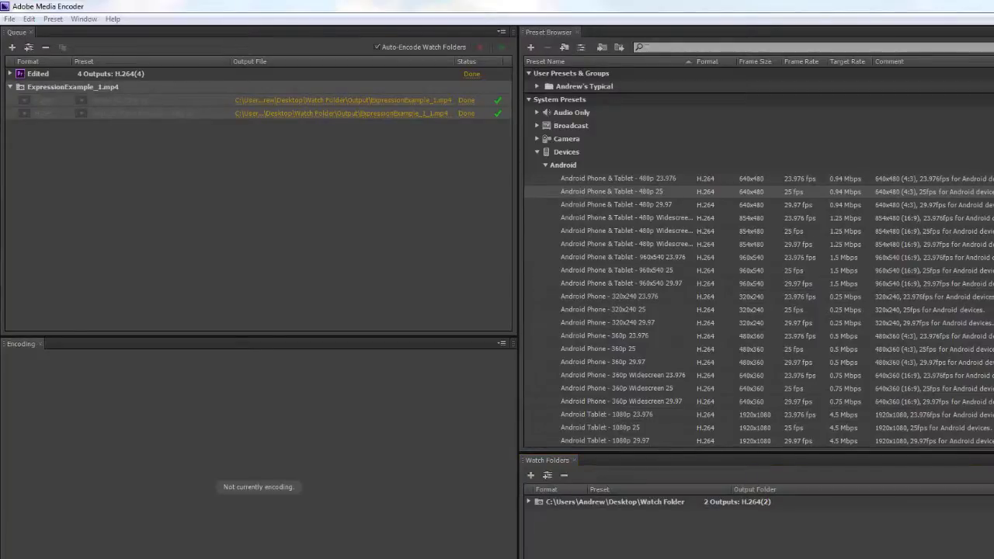
Let both watch-folder encodes finish, then open Windows Explorer with Win+E.
{"action": "key", "text": "super+e"}
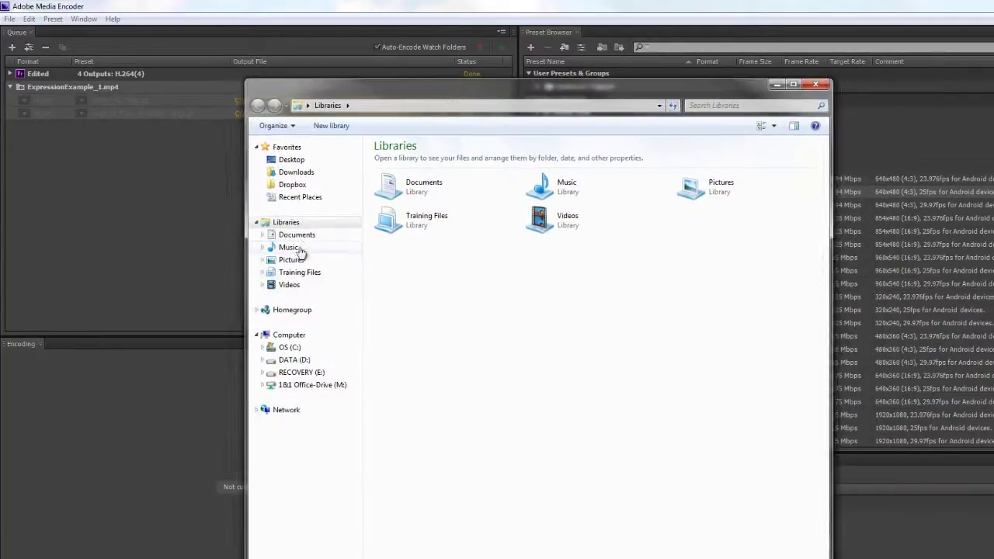
{"action": "left_click", "coordinate": [289, 160]}
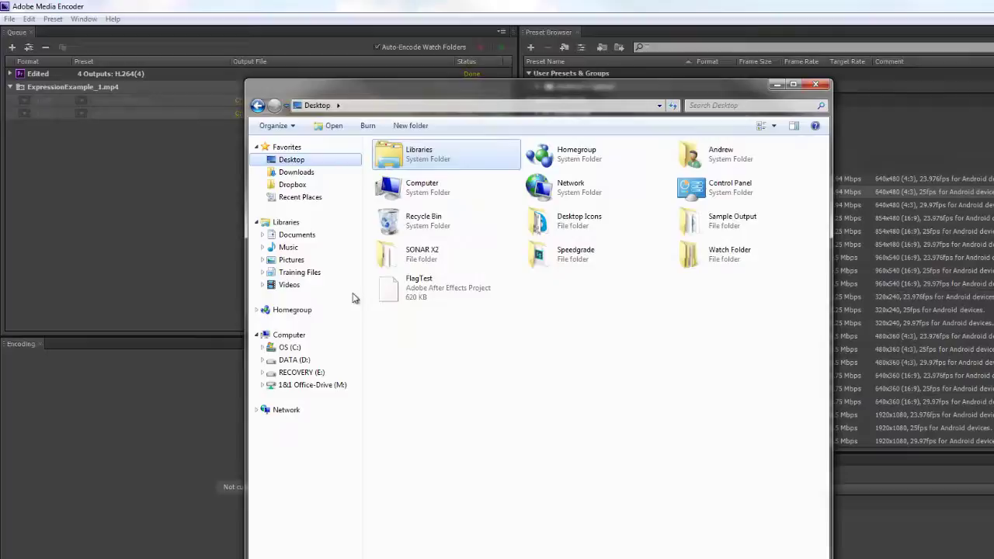
{"action": "double_click", "coordinate": [695, 264]}
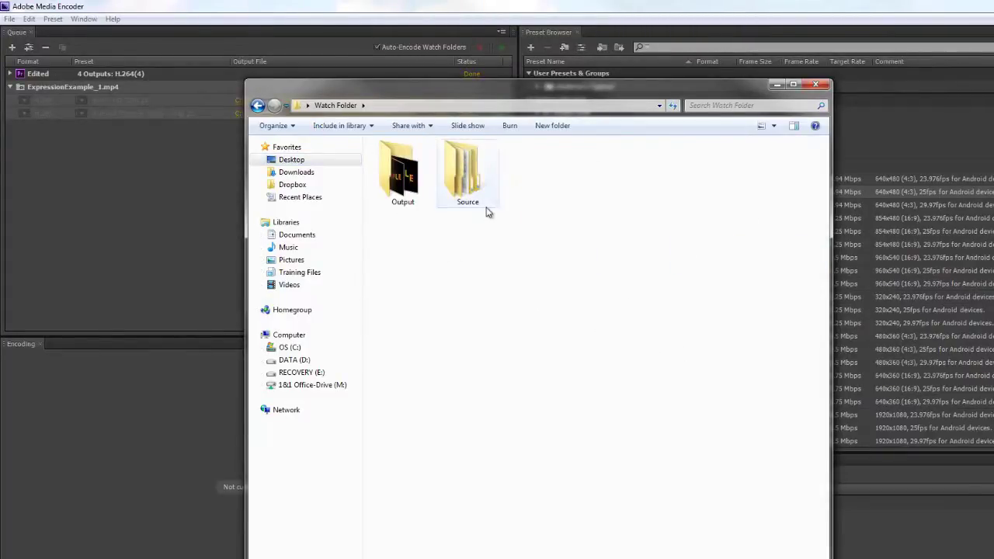
{"action": "double_click", "coordinate": [465, 173]}
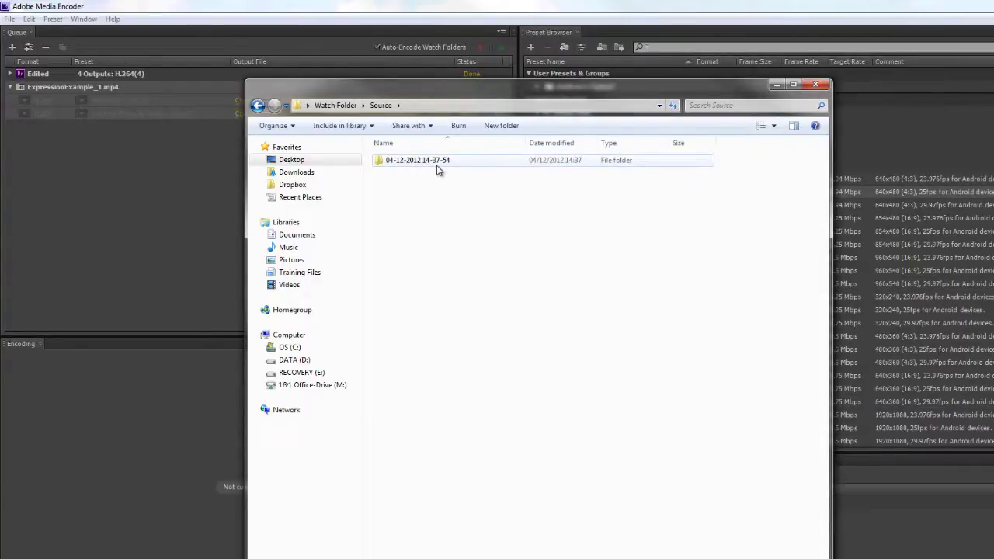
{"action": "double_click", "coordinate": [382, 162]}
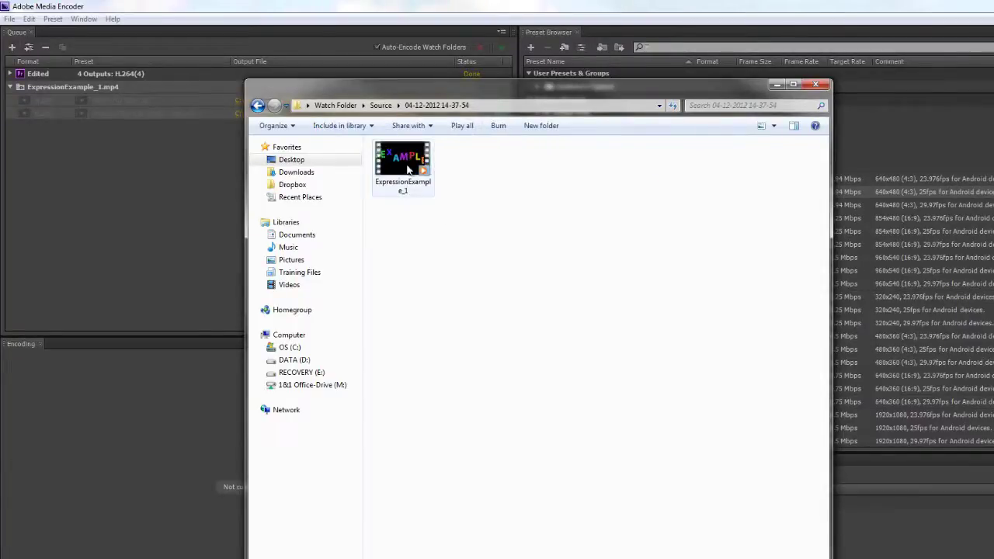
Open the Watch Folder's Output folder and play the encoded ExpressionExample_1 video.
{"action": "left_click", "coordinate": [340, 107]}
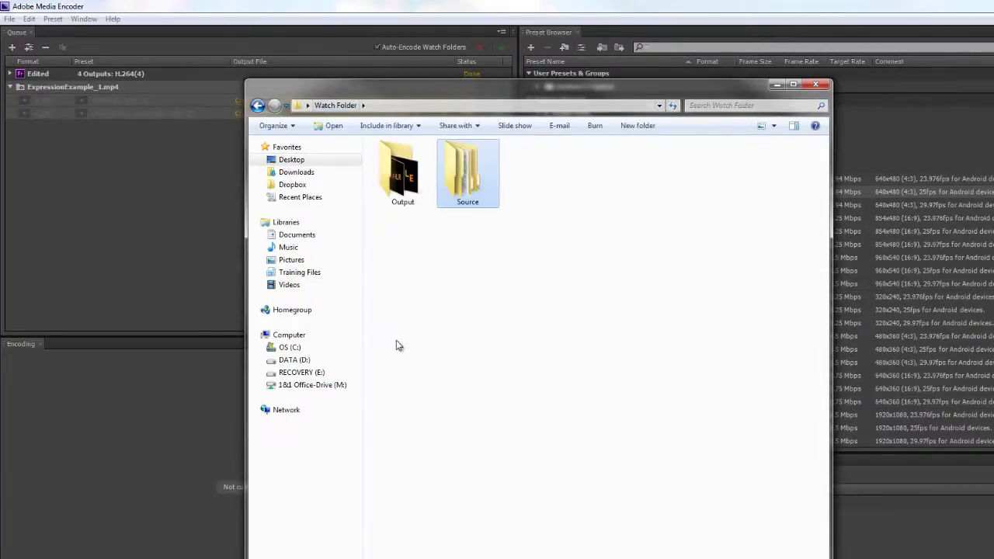
{"action": "double_click", "coordinate": [400, 197]}
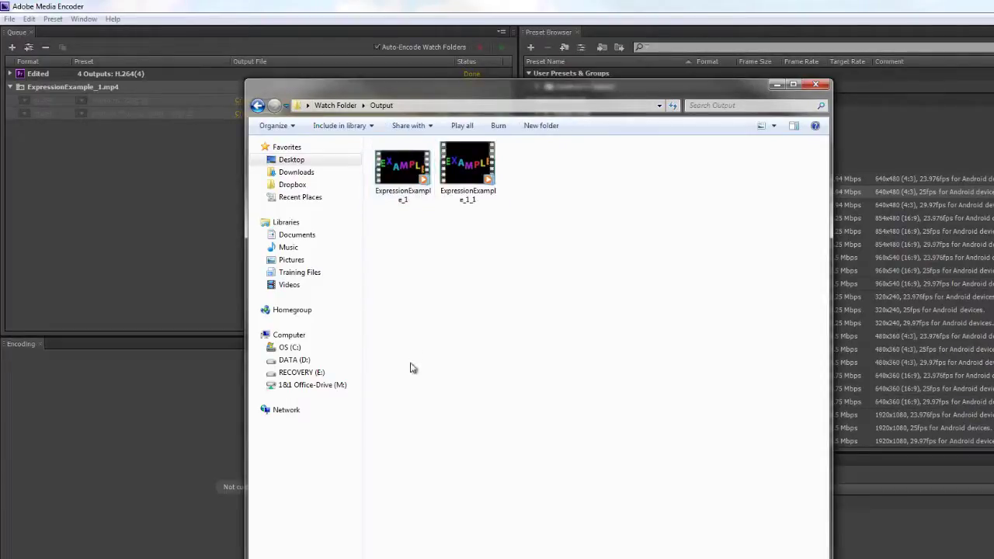
{"action": "double_click", "coordinate": [409, 182]}
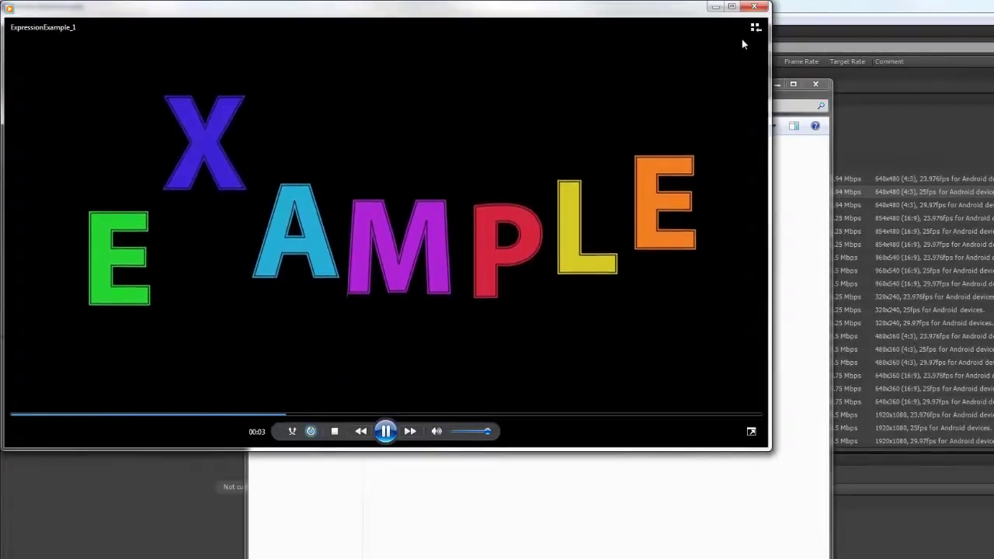
Play the second encode ExpressionExample_1_1, then close the player and the Output folder window.
{"action": "left_click", "coordinate": [757, 10]}
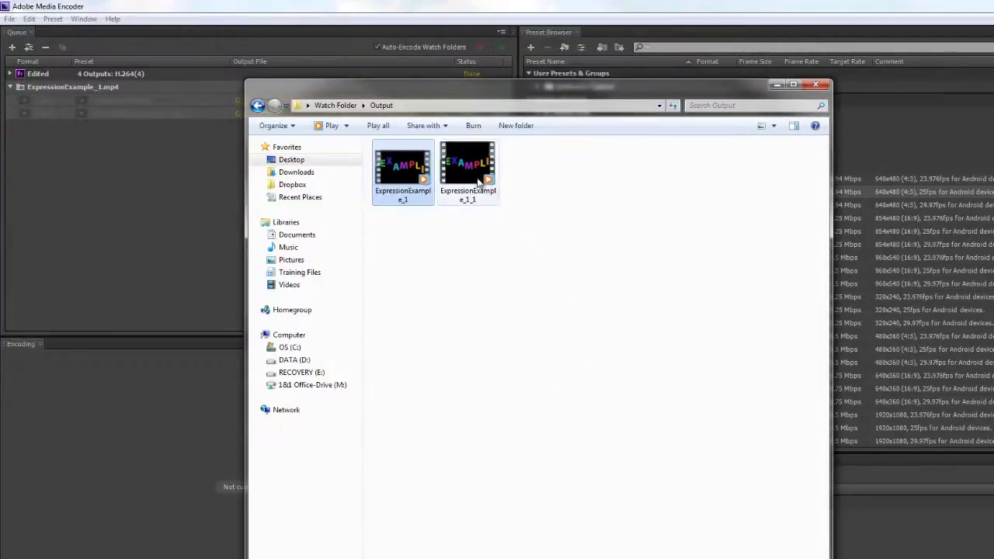
{"action": "left_click", "coordinate": [480, 182]}
{"action": "double_click", "coordinate": [480, 182]}
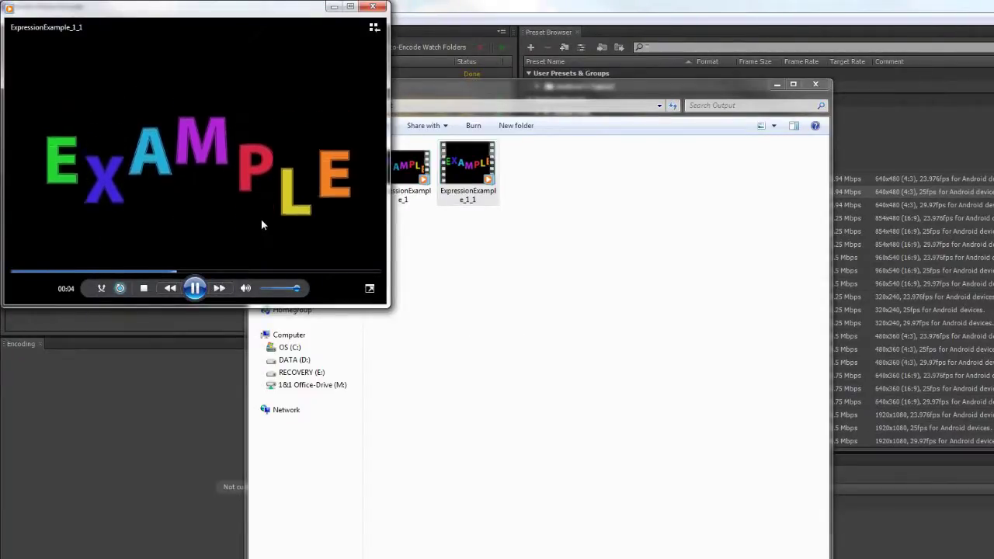
{"action": "left_click", "coordinate": [373, 6]}
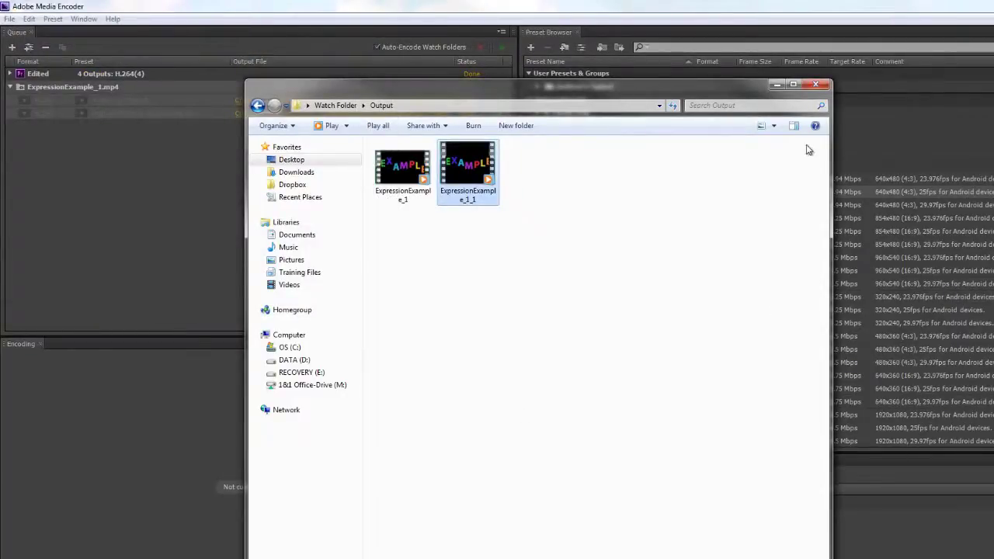
{"action": "left_click", "coordinate": [816, 84]}
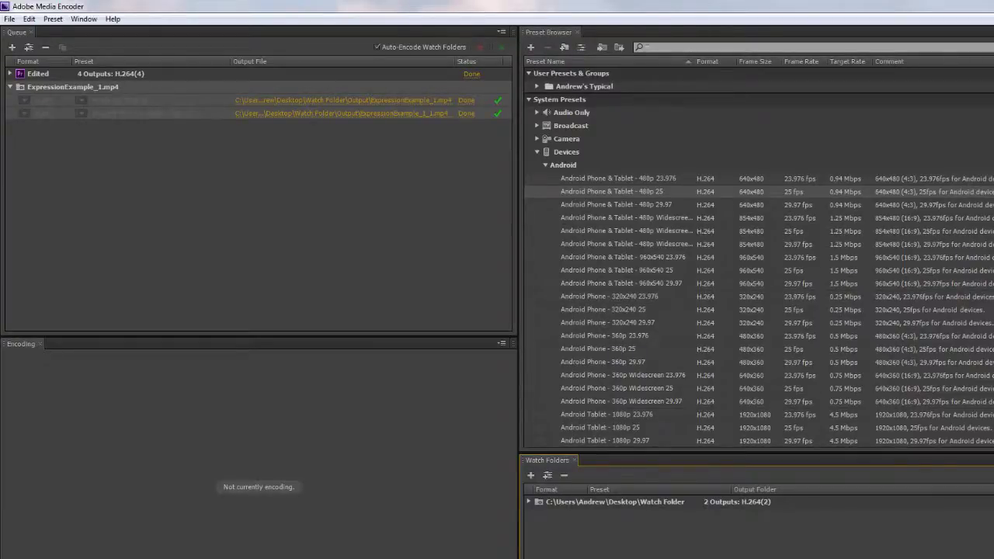
Collapse the Android and Devices preset groups and expand Web Video > YouTube.
{"action": "left_click", "coordinate": [544, 165]}
{"action": "left_click", "coordinate": [537, 153]}
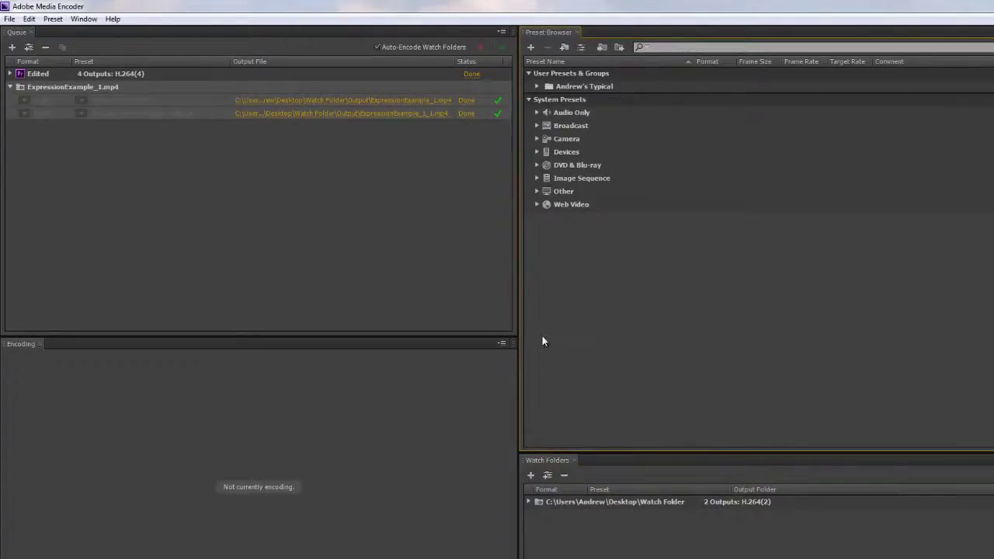
{"action": "left_click", "coordinate": [537, 205]}
{"action": "left_click", "coordinate": [546, 256]}
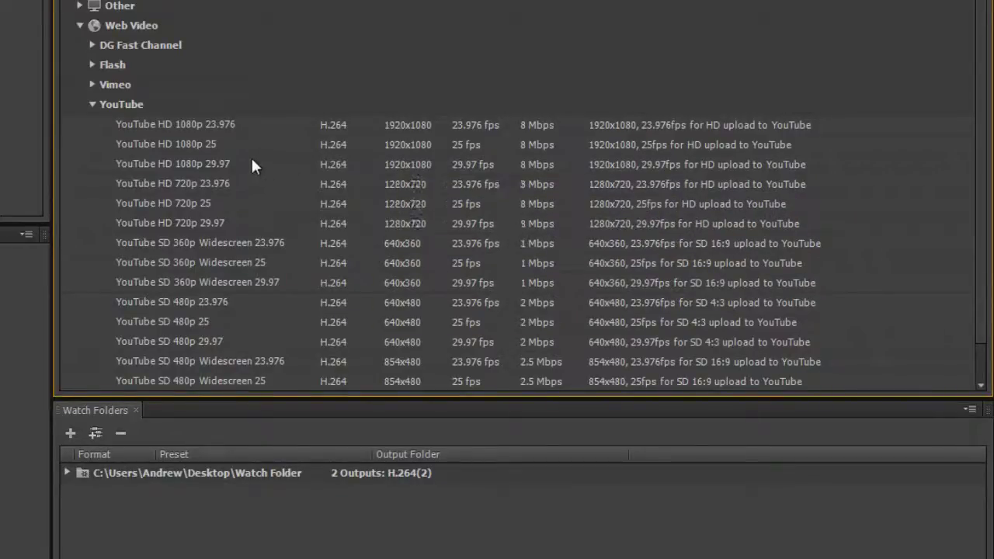
{"action": "right_click", "coordinate": [188, 150]}
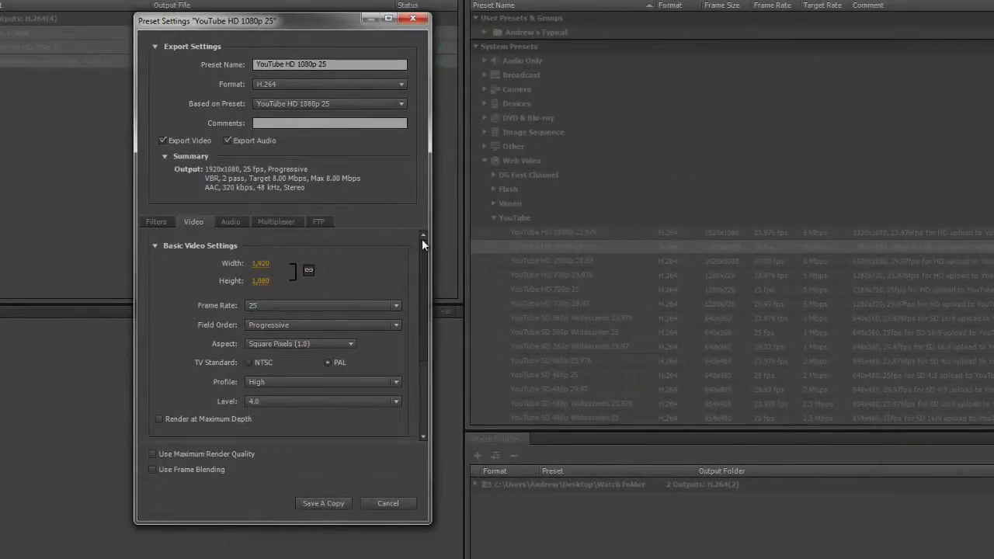
{"action": "left_click_drag", "start_coordinate": [423, 255], "coordinate": [421, 355]}
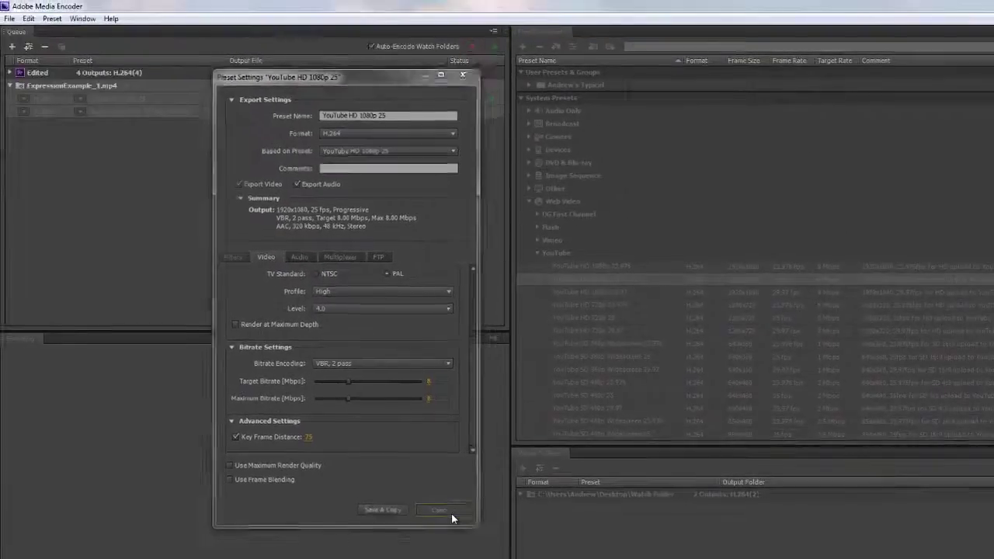
{"action": "left_click", "coordinate": [388, 503]}
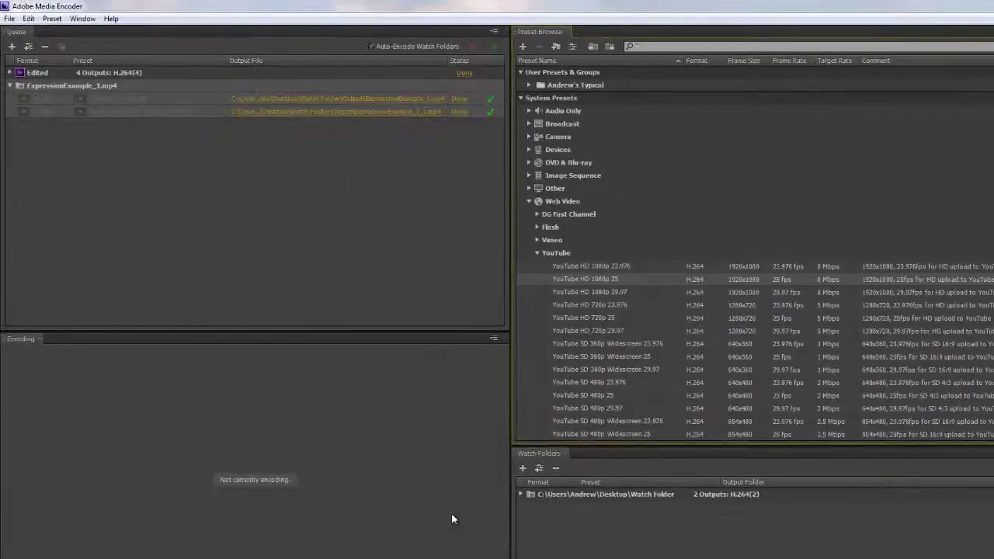